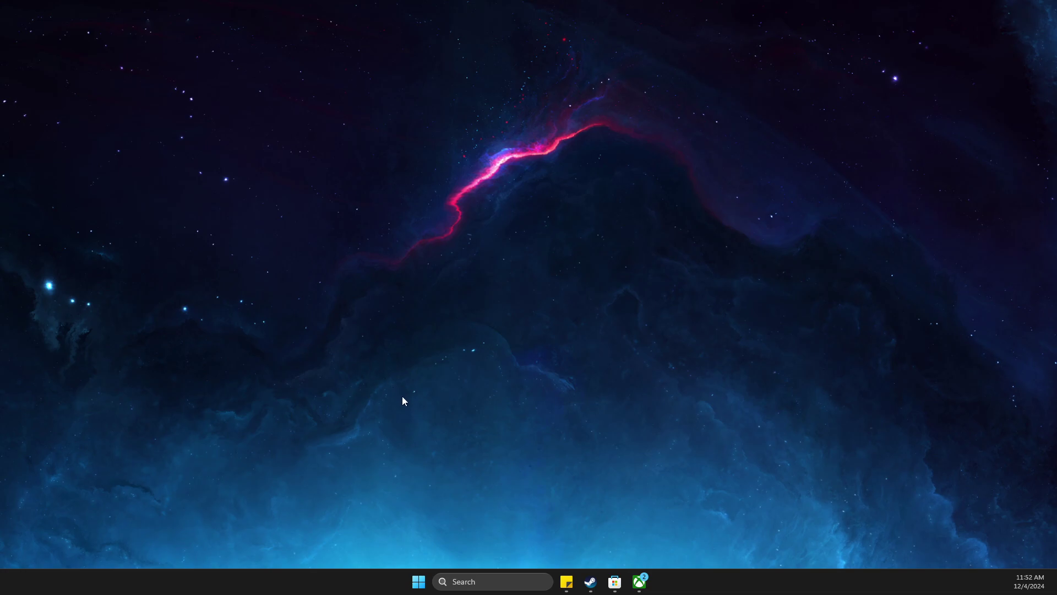
Search from the taskbar for the Services tool.
click(479, 582)
text(services)
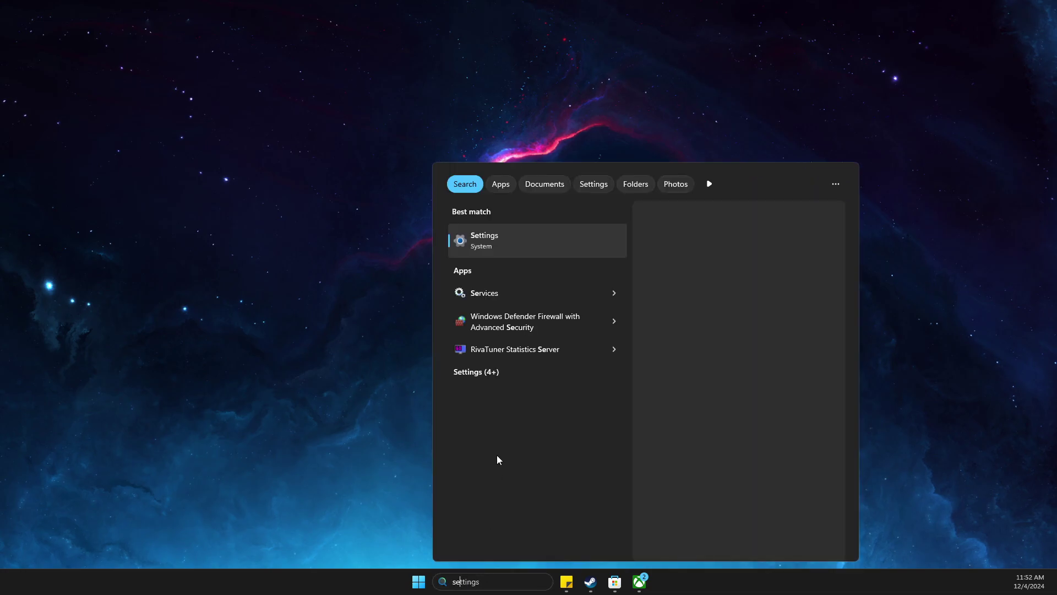
key(Escape)
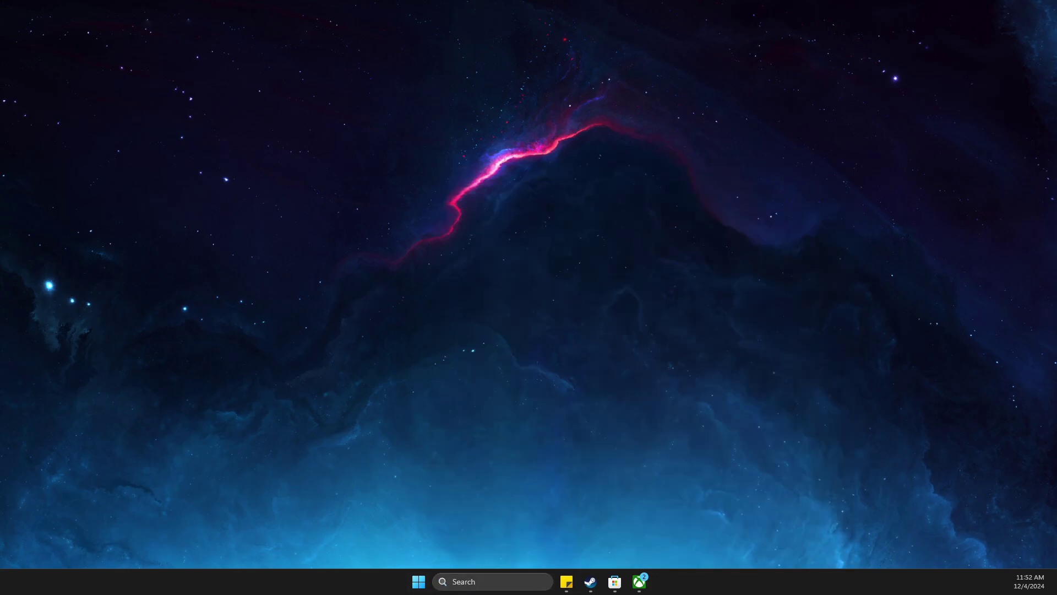
Maximize Services and select the Xbox Accessory Management Service.
double_click(537, 42)
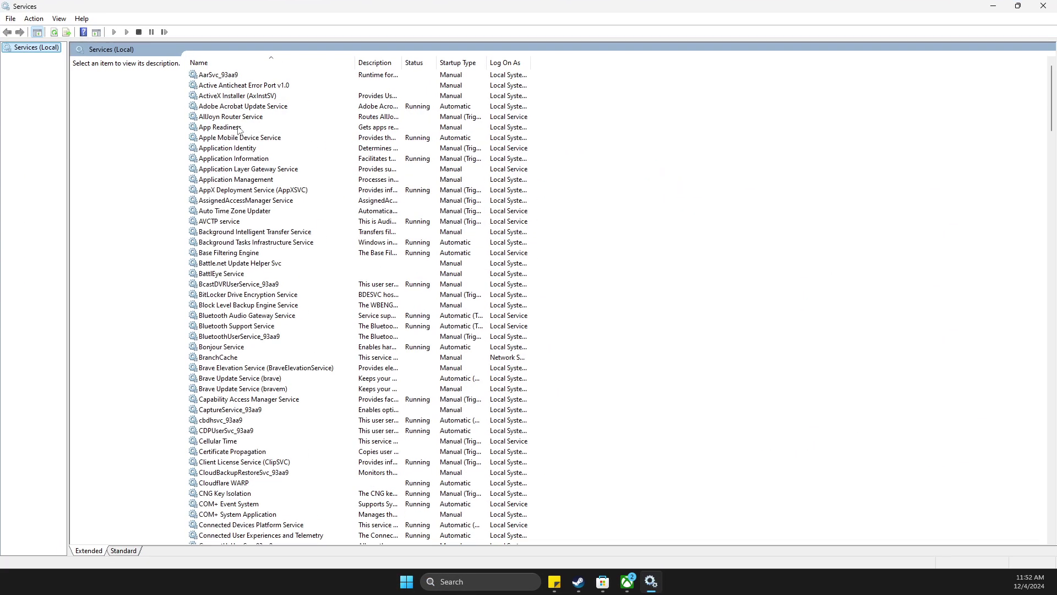
click(240, 127)
text(x)
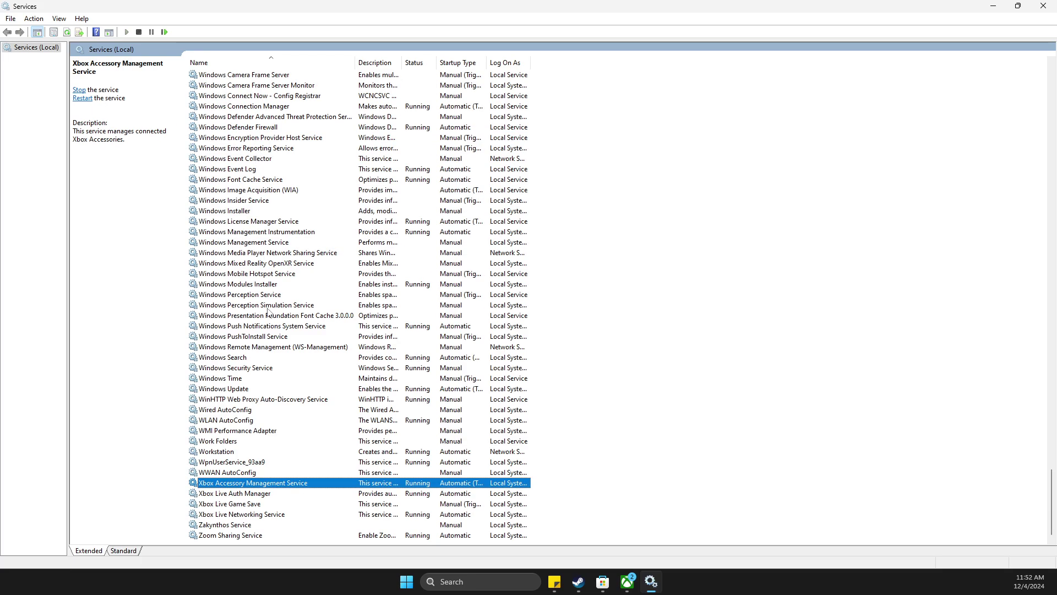
key(Down)
key(Down)
click(217, 484)
click(216, 495)
click(213, 483)
click(217, 494)
click(216, 484)
Confirm Xbox Accessory Management Service's startup type is Automatic and close its properties.
right_click(217, 483)
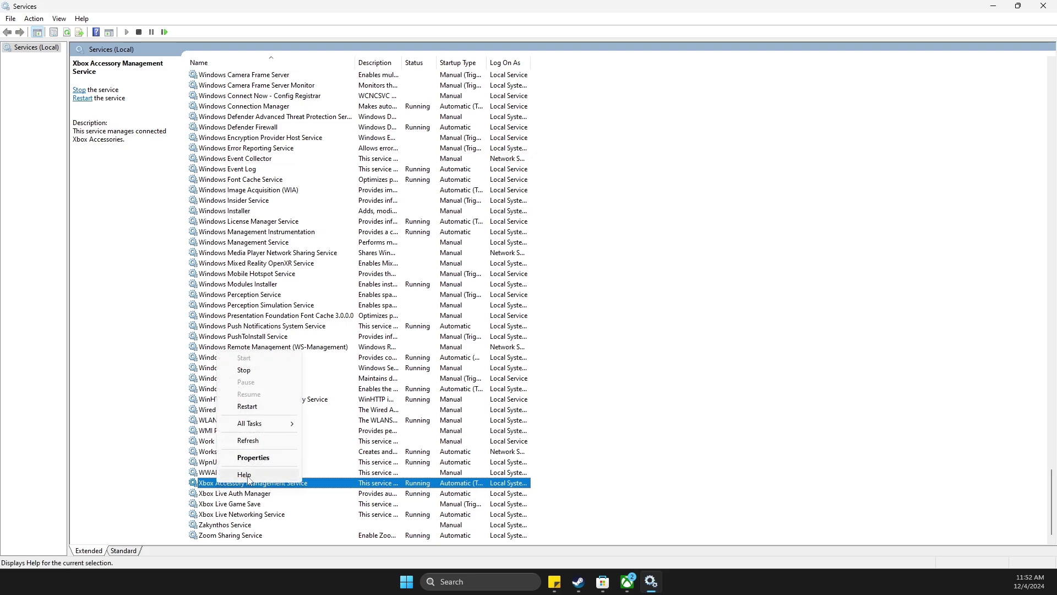
click(248, 457)
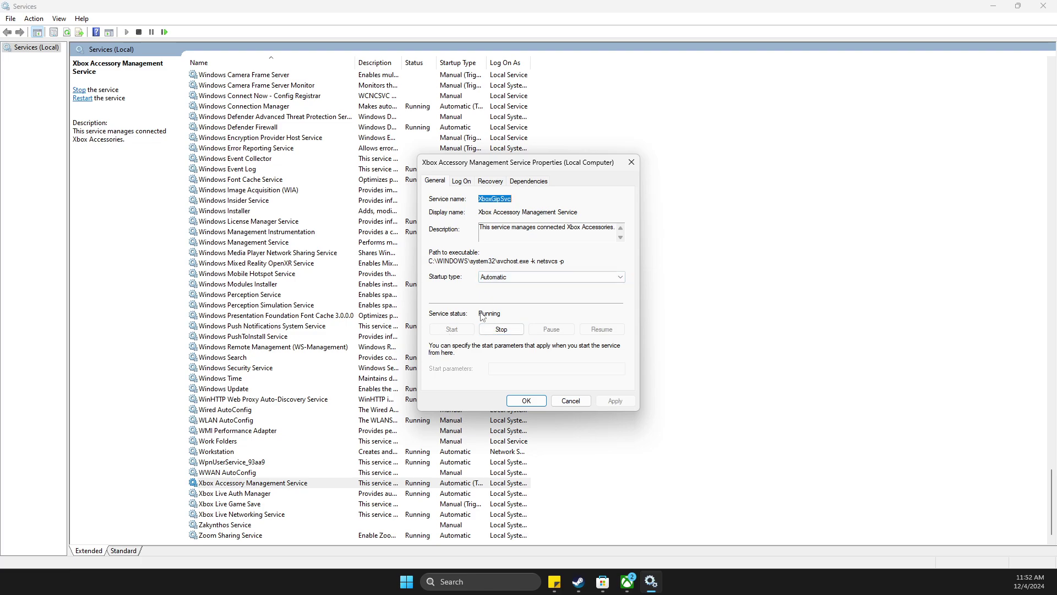
click(493, 278)
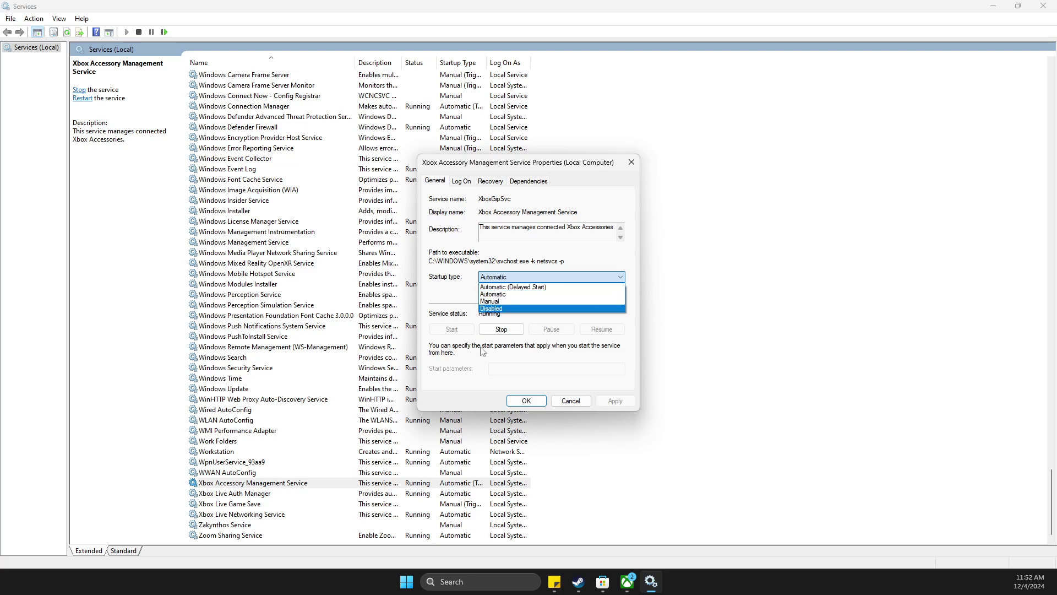
click(492, 294)
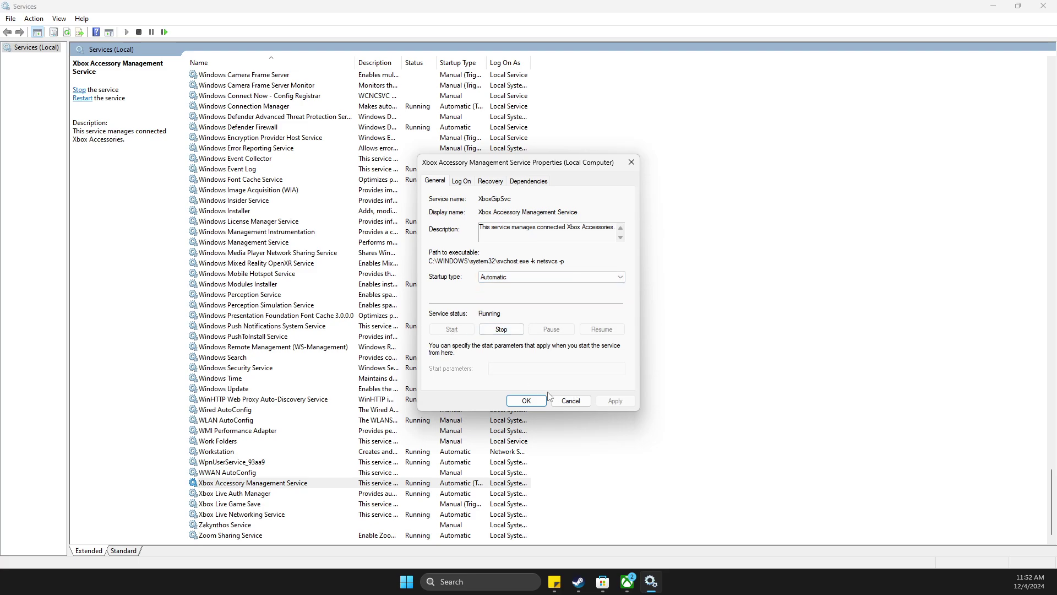
click(526, 401)
Check Xbox Live Auth Manager's properties and leave them unchanged.
right_click(233, 493)
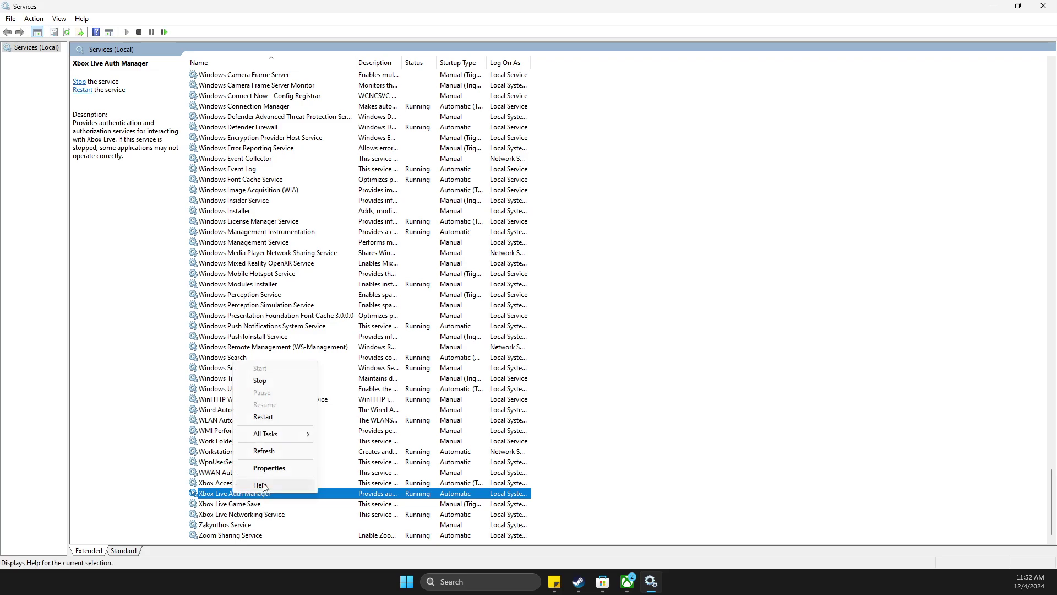
click(269, 468)
click(570, 400)
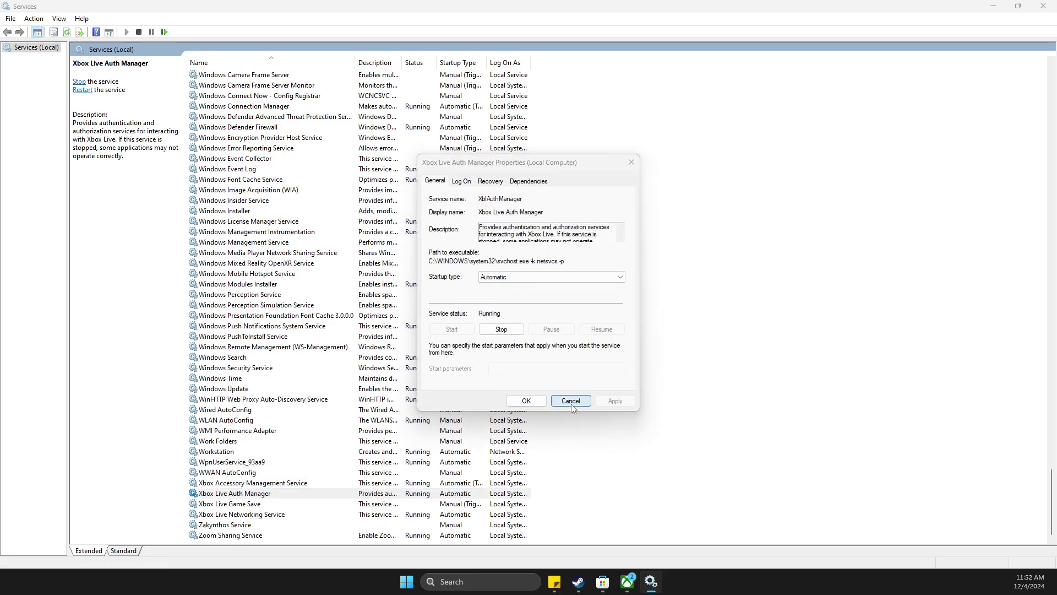
Set Xbox Live Game Save to Automatic startup, start it, and apply.
right_click(234, 503)
click(267, 480)
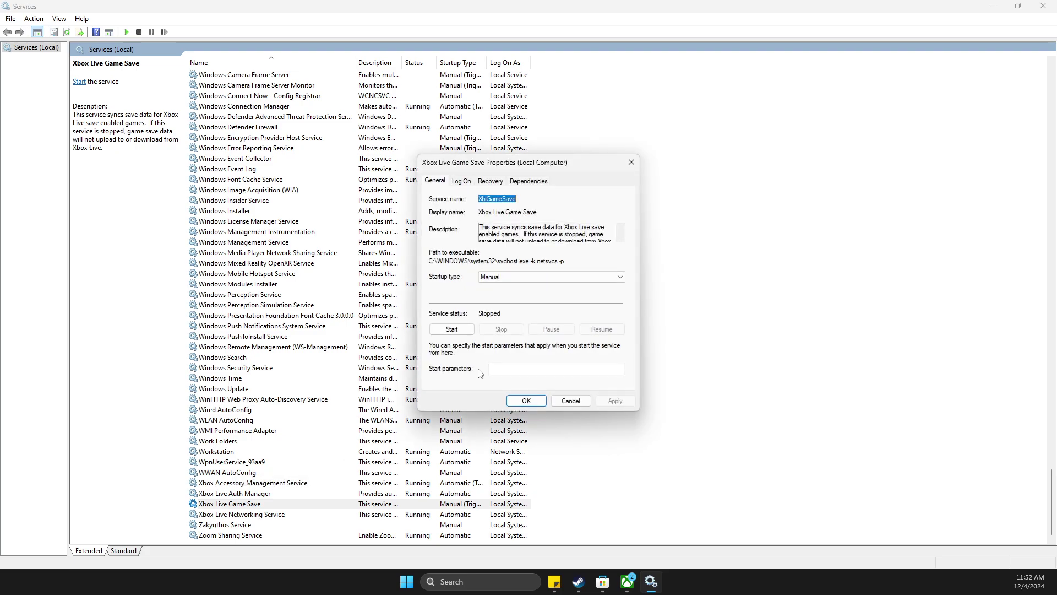
click(551, 277)
click(512, 294)
click(452, 329)
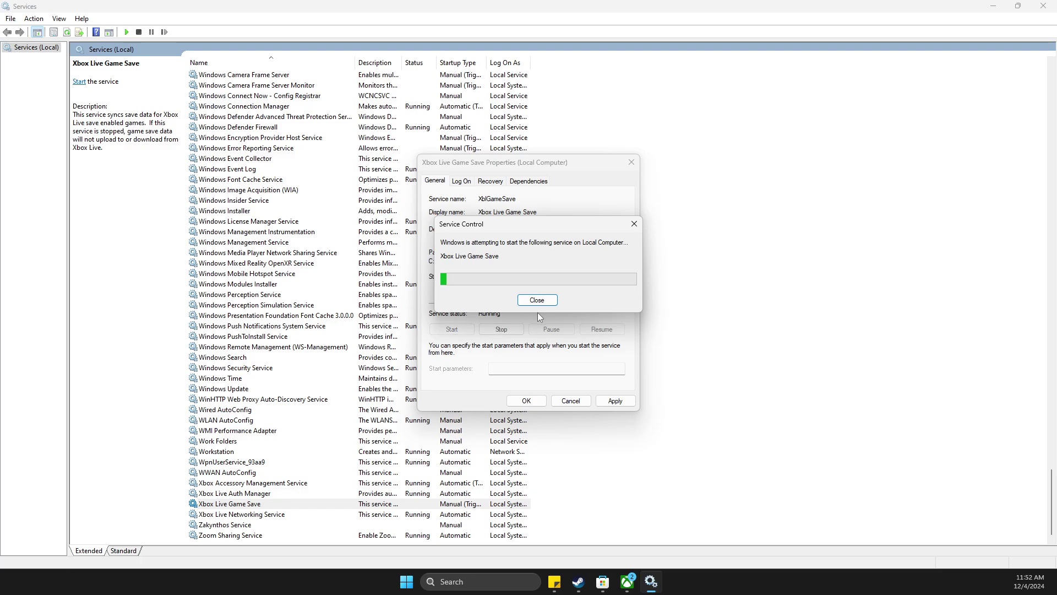
click(615, 400)
click(527, 400)
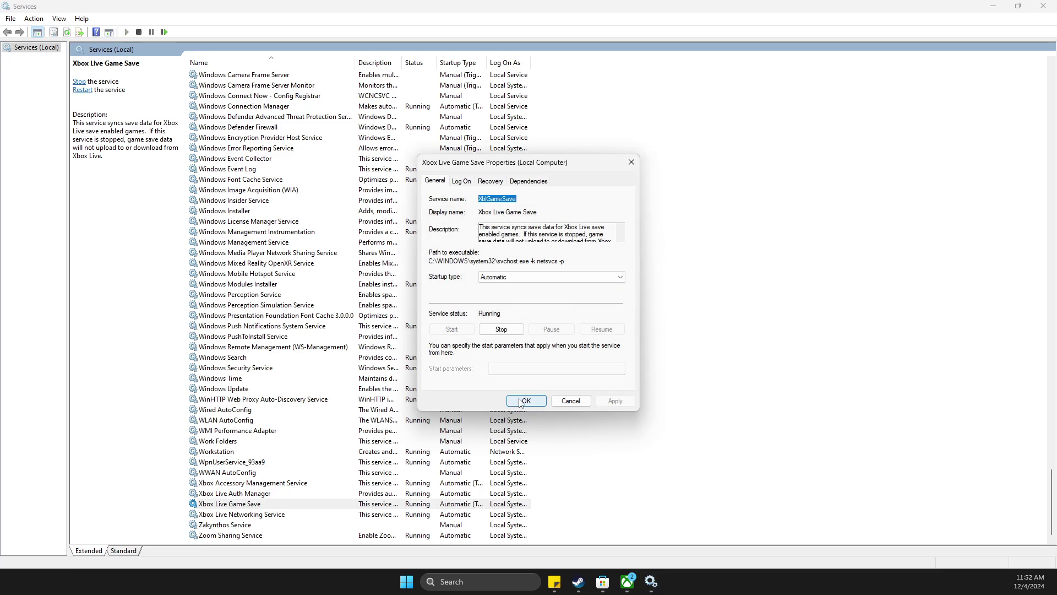
Check Xbox Live Networking Service's properties, then close Services.
right_click(265, 515)
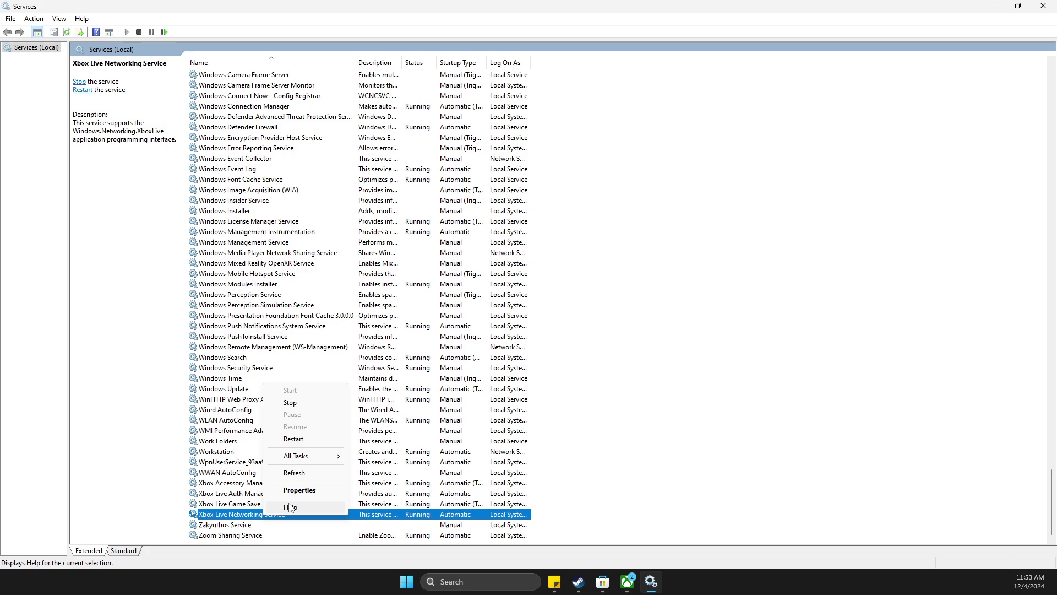
click(299, 490)
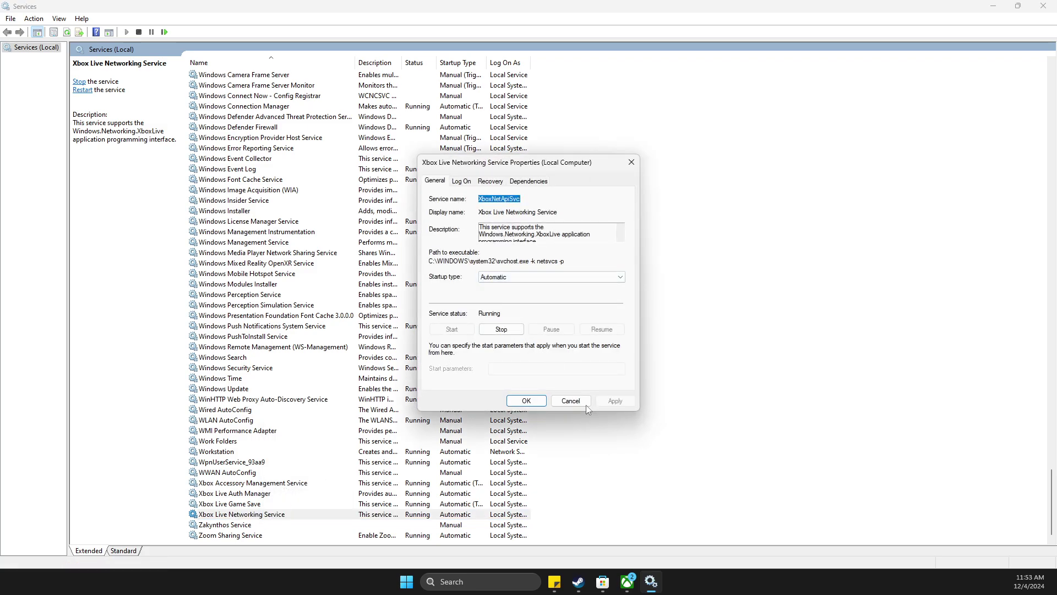
click(571, 401)
right_click(224, 514)
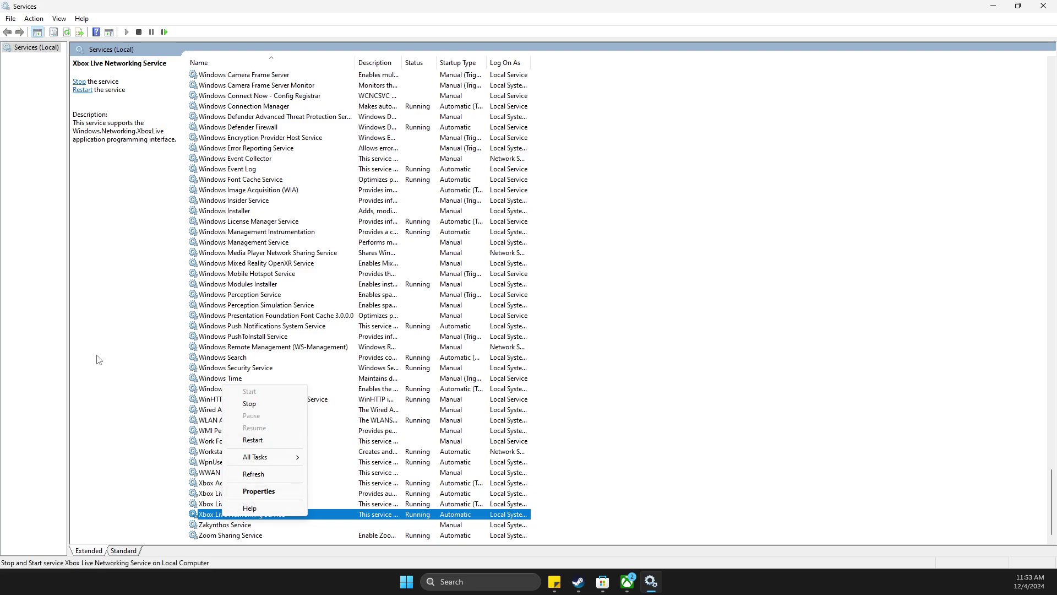
click(252, 439)
click(1042, 6)
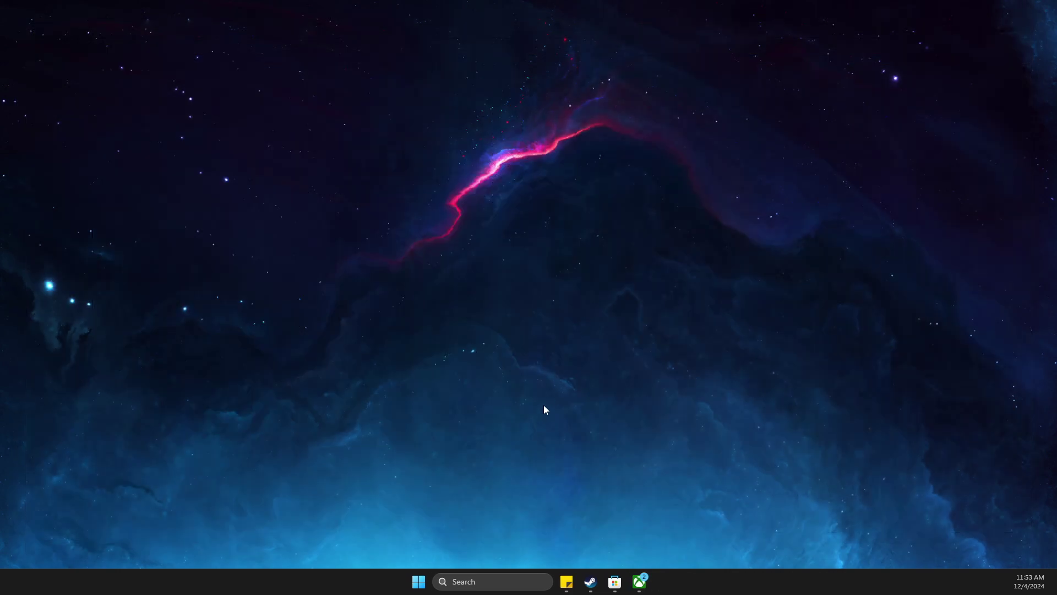
Open Settings' Installed apps page through search and focus the Search apps box.
click(486, 582)
text(installed apps)
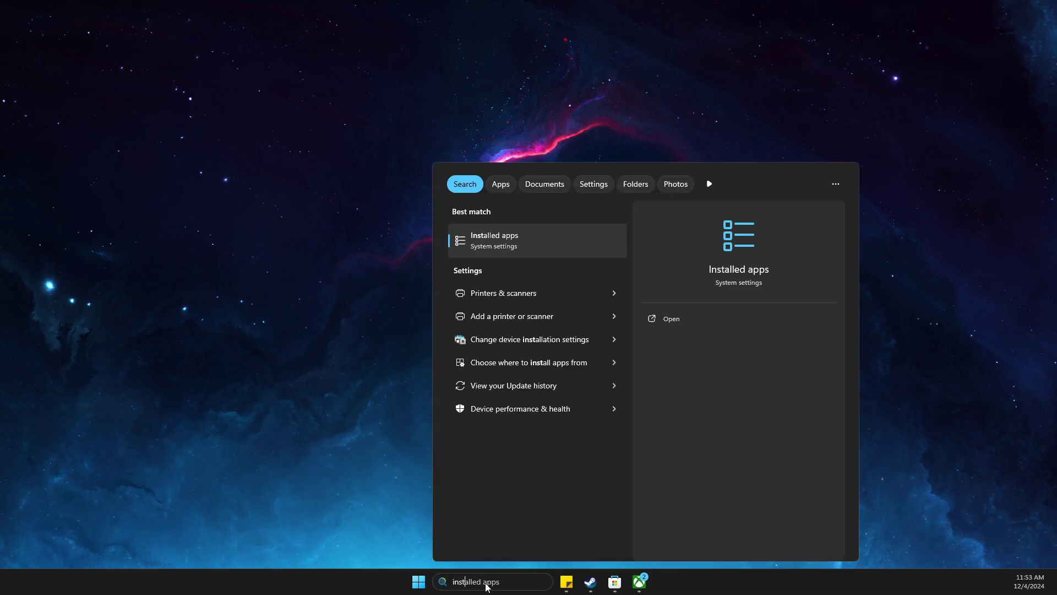
click(538, 240)
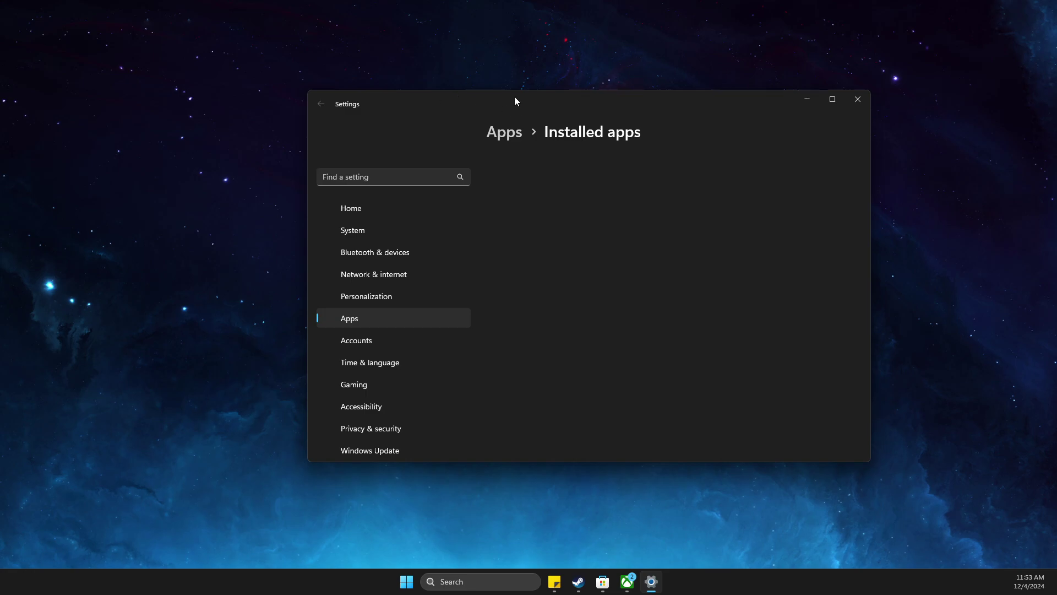
drag(518, 94, 510, 90)
click(521, 155)
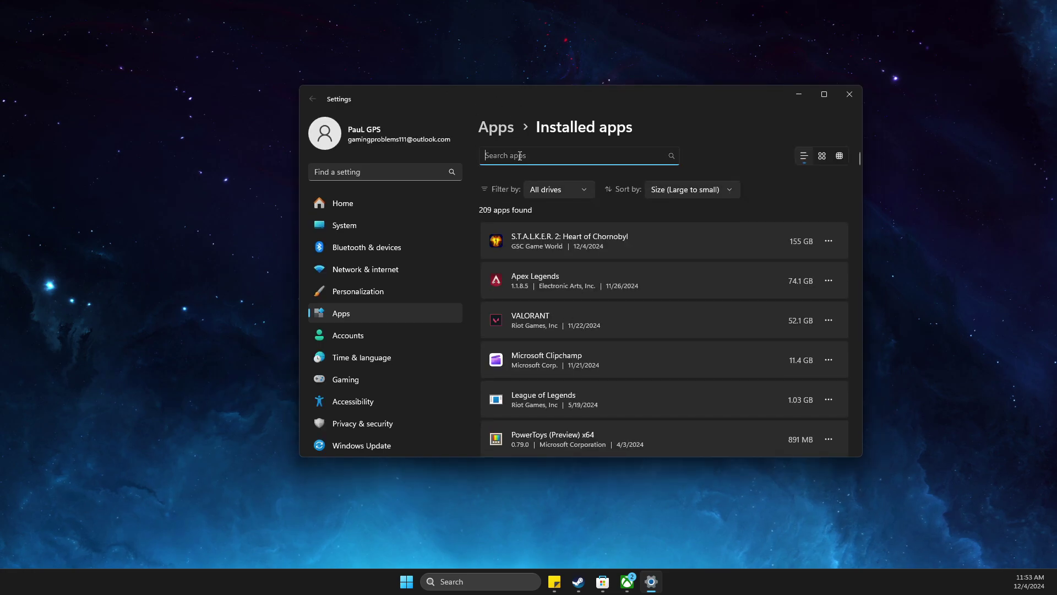
text(microsof)
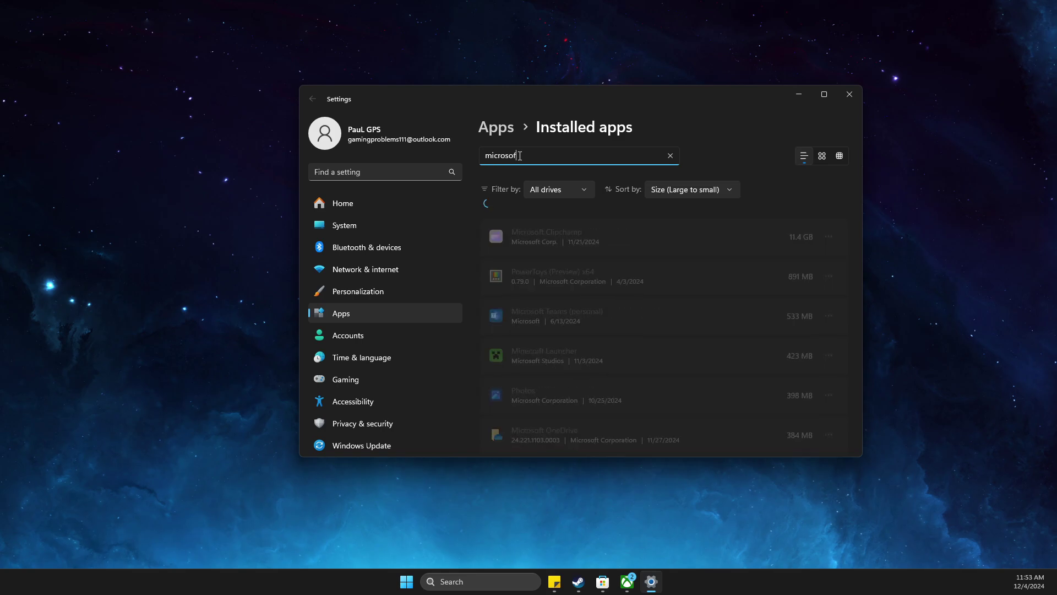
text(t ed)
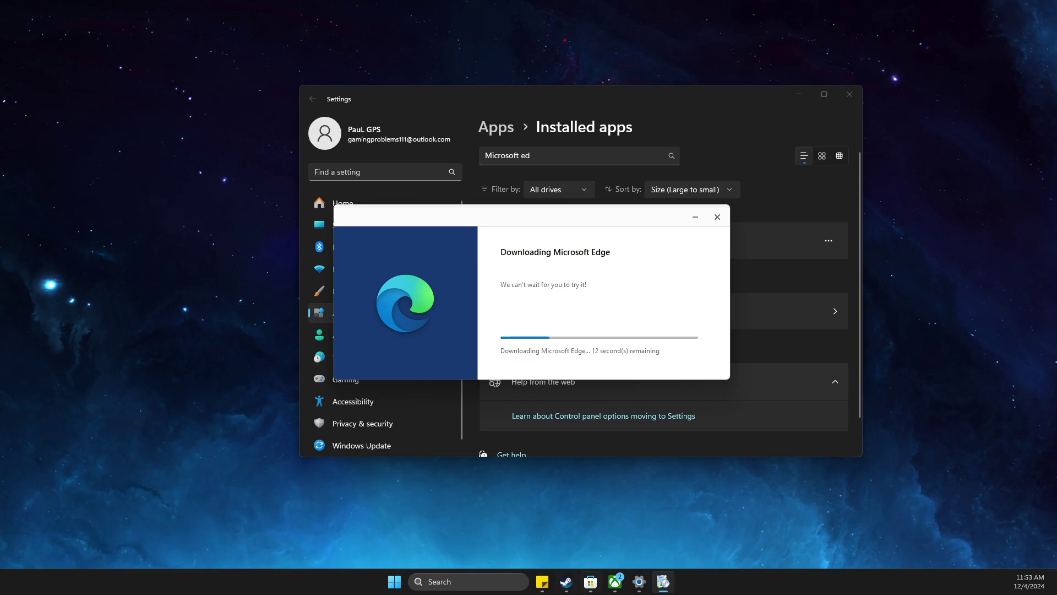
Bring up Microsoft Edge's Microsoft Store results, then minimize the Store window.
click(591, 582)
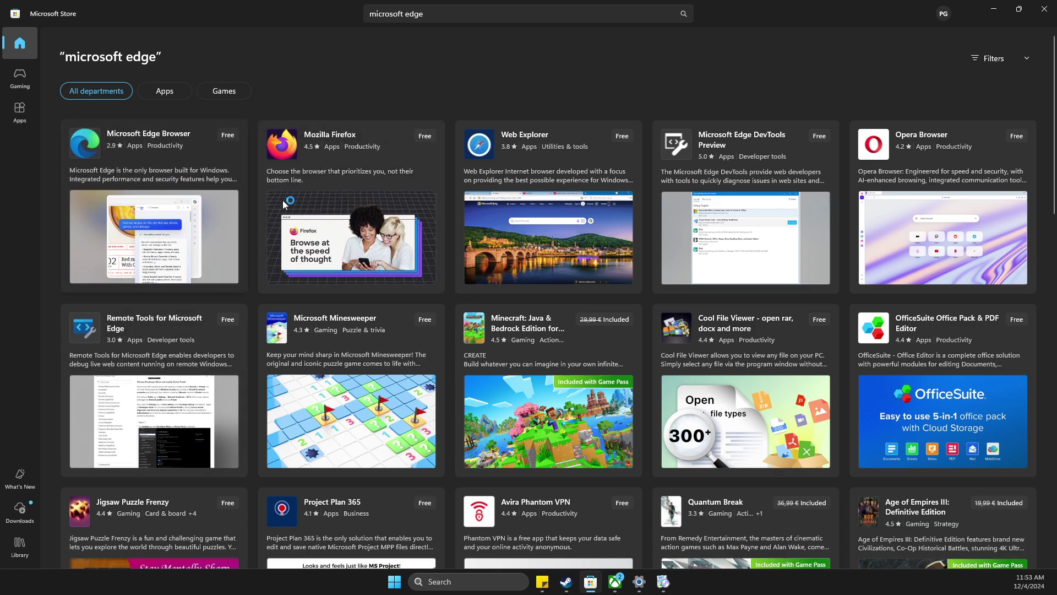
click(995, 7)
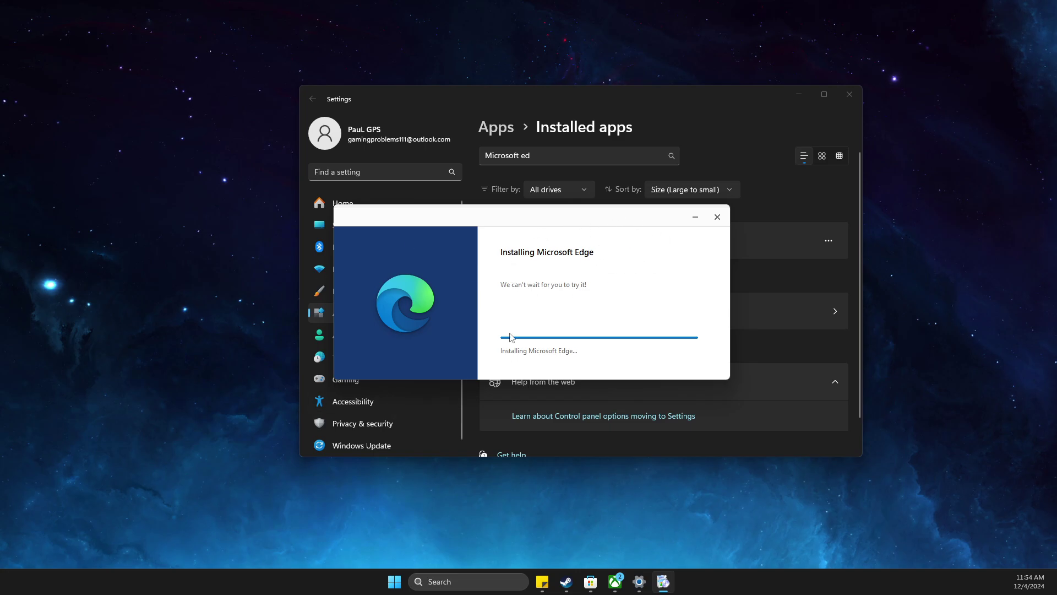
Search the installed apps for 'xbox' and open the Xbox app's Advanced options.
click(549, 159)
double_click(548, 157)
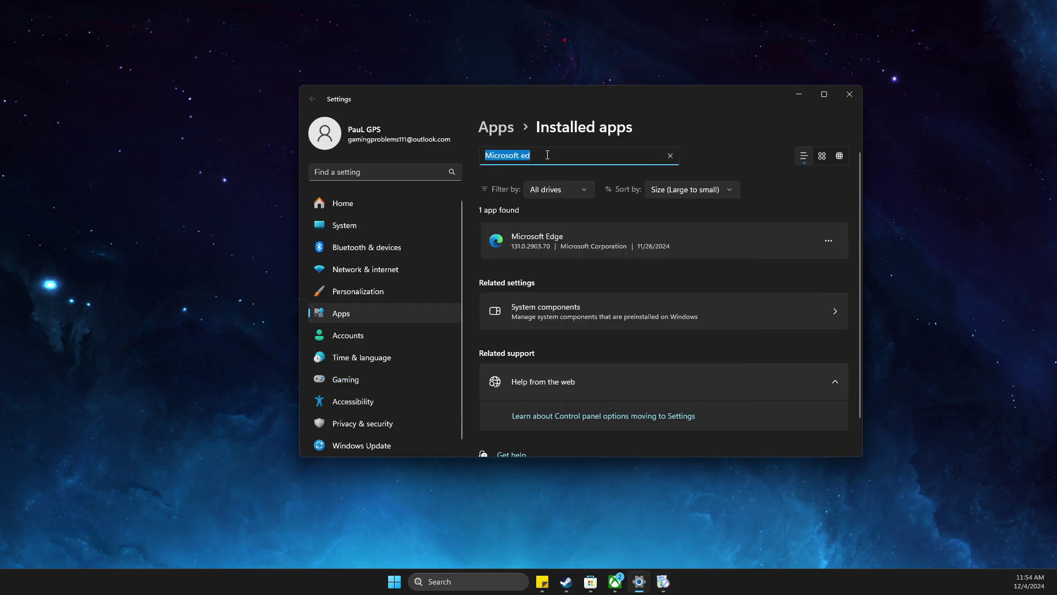
text(xbix)
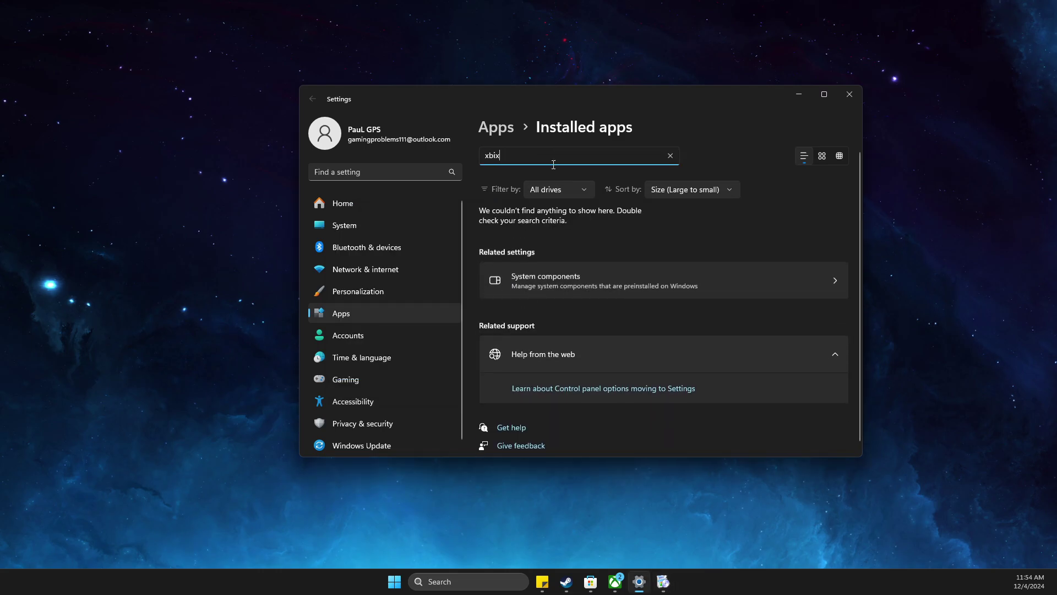
key(BackSpace)
key(BackSpace)
text(ox)
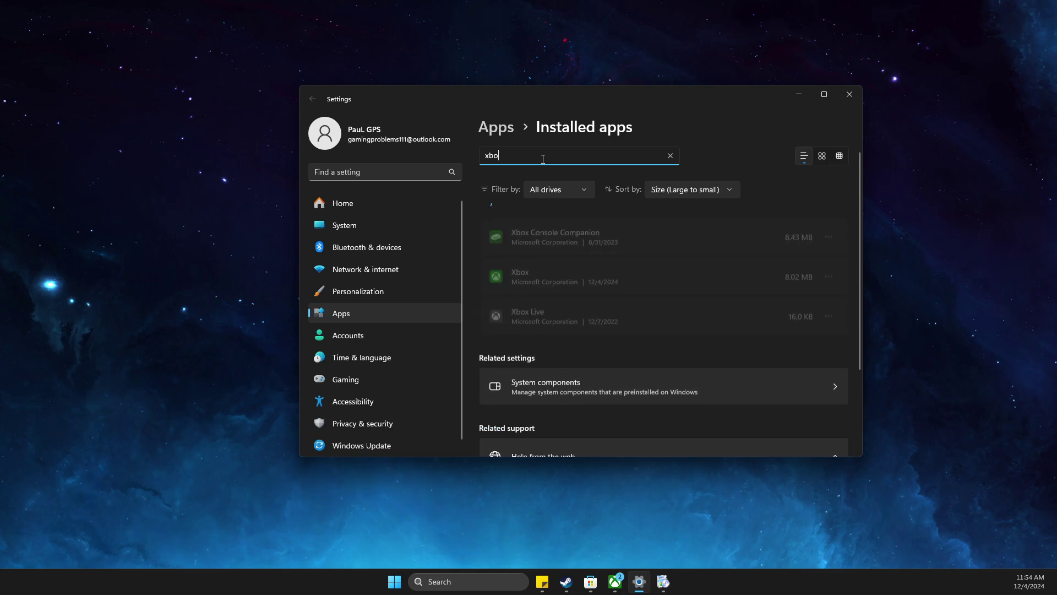
click(828, 281)
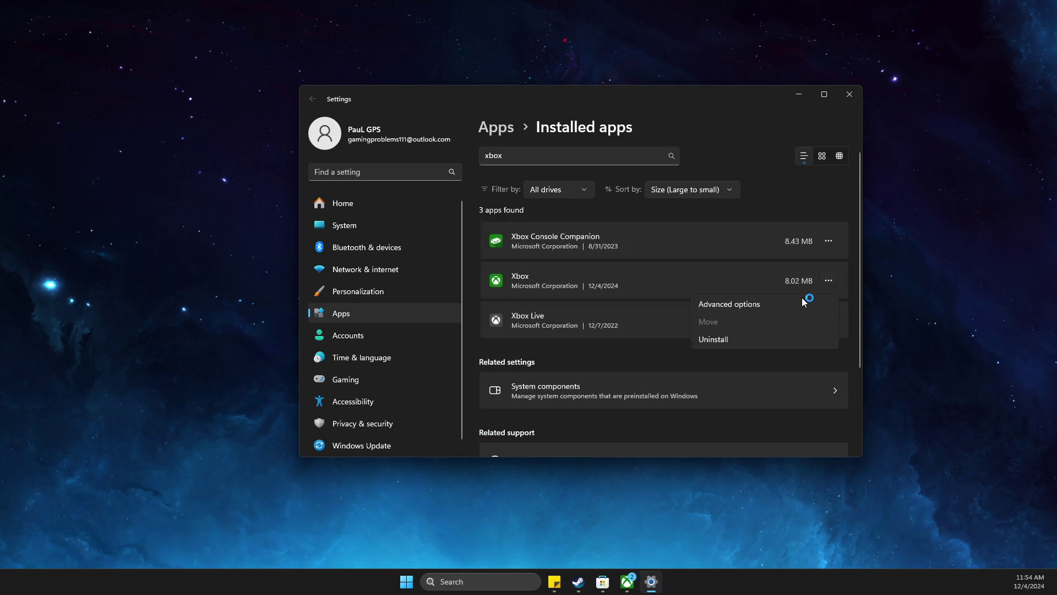
click(748, 303)
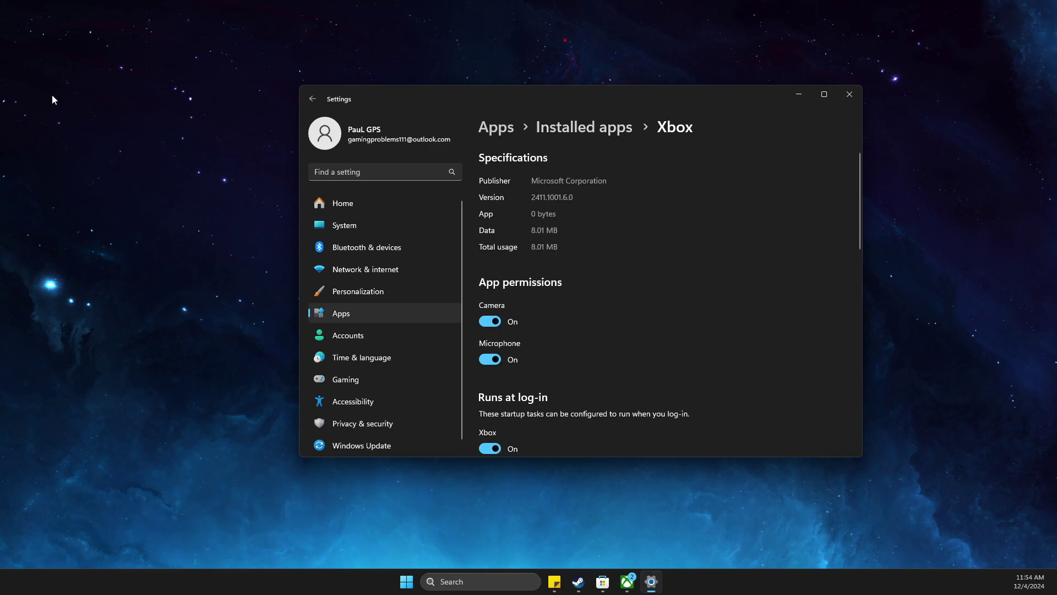
scroll(610, 275, down, 4)
scroll(610, 275, down, 3)
Repair the Xbox app, reset it with confirmation, and return to Installed apps.
click(496, 308)
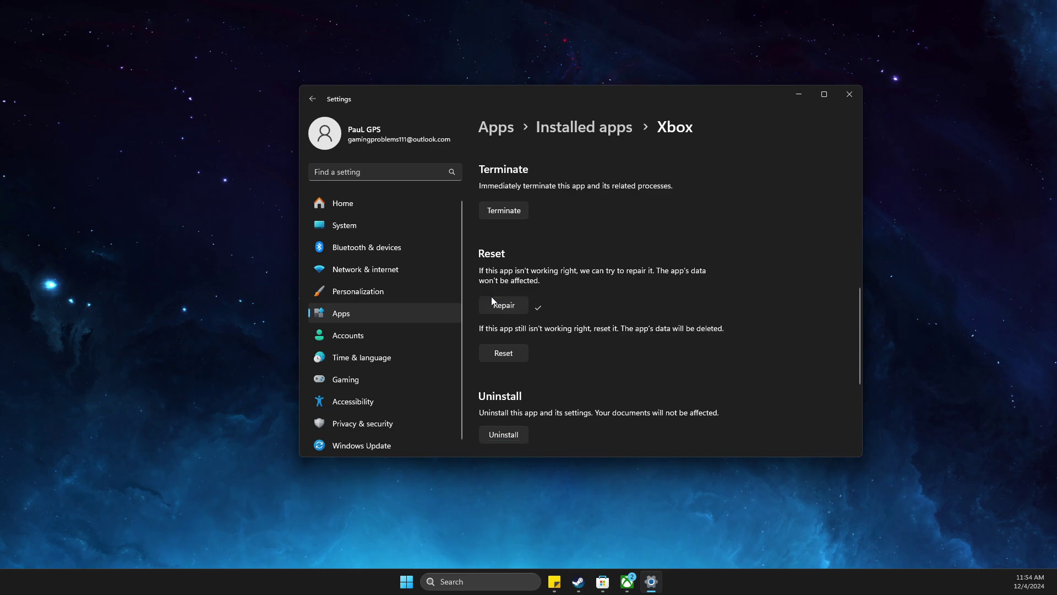
click(502, 352)
click(550, 325)
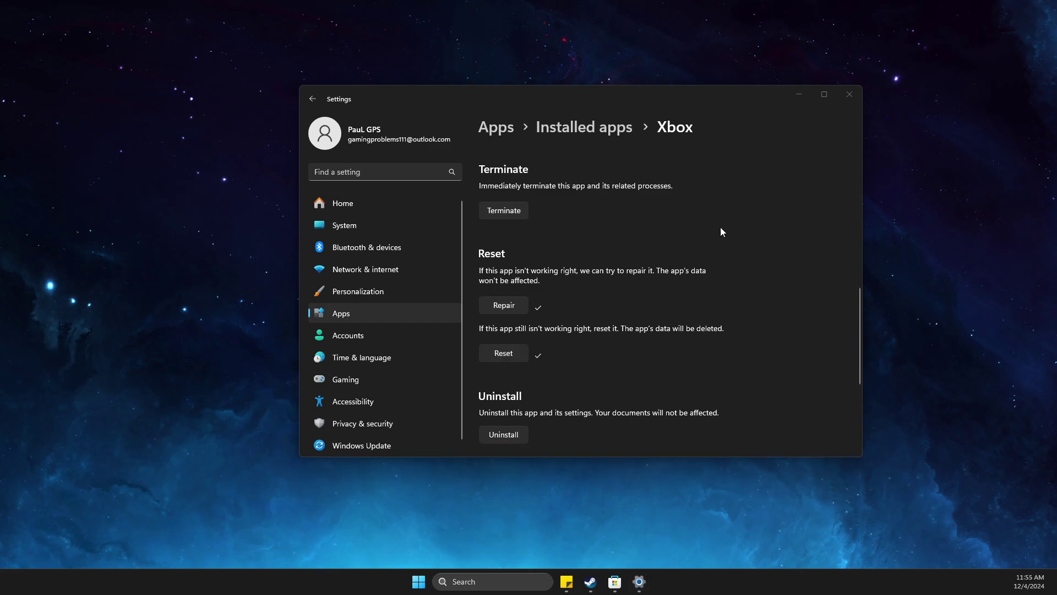
click(584, 126)
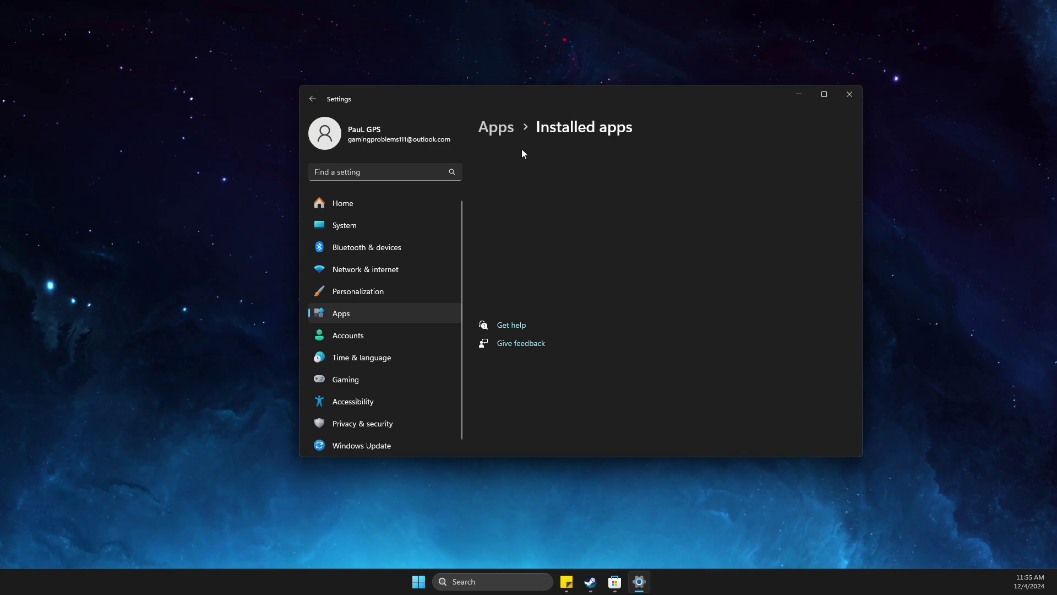
Return to Installed apps and open Xbox Live's Advanced options.
key(alt+Left)
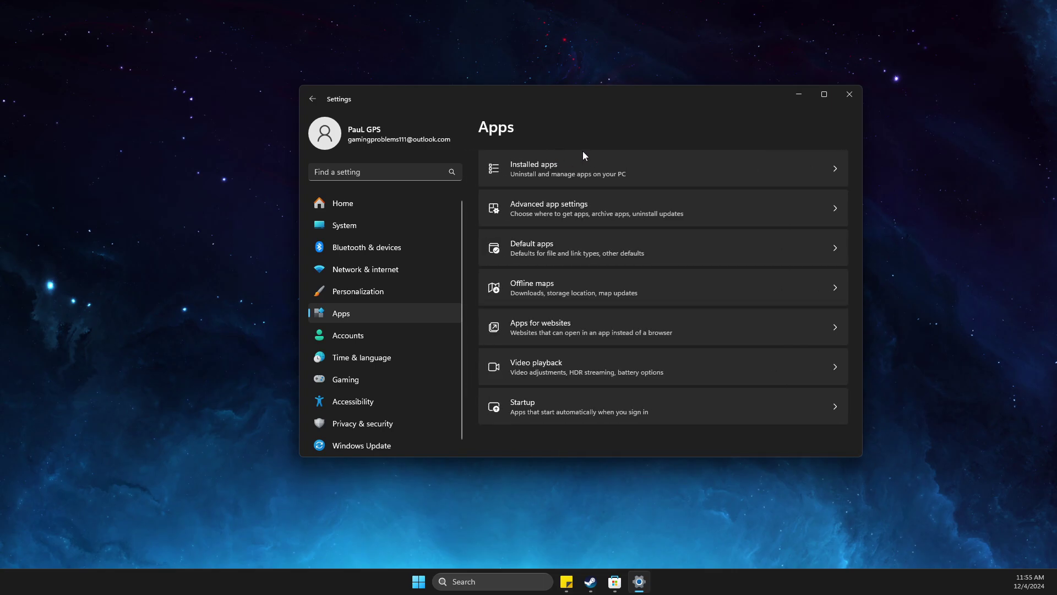
click(582, 157)
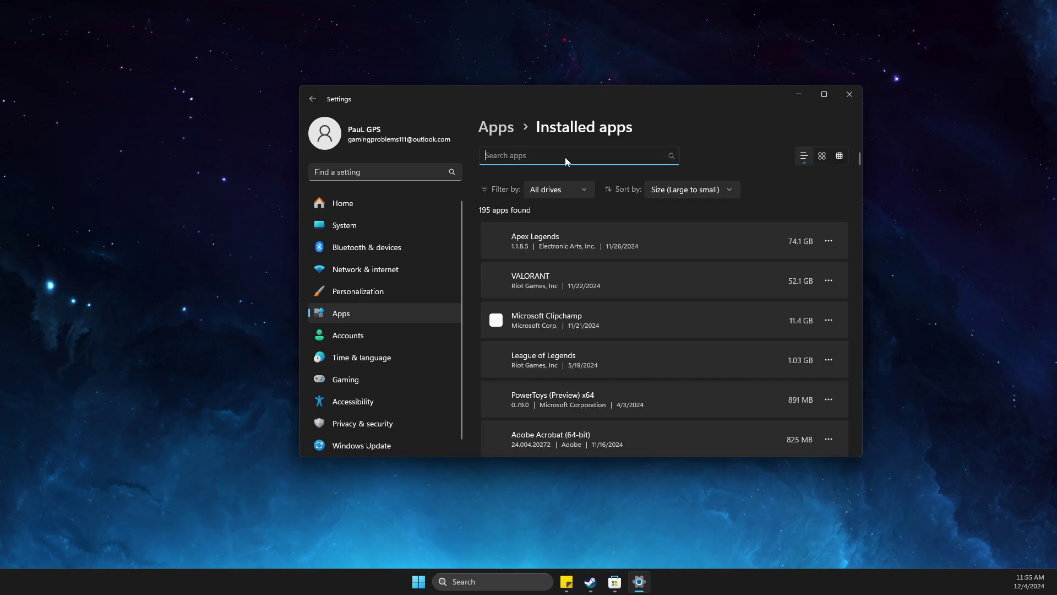
text(xb)
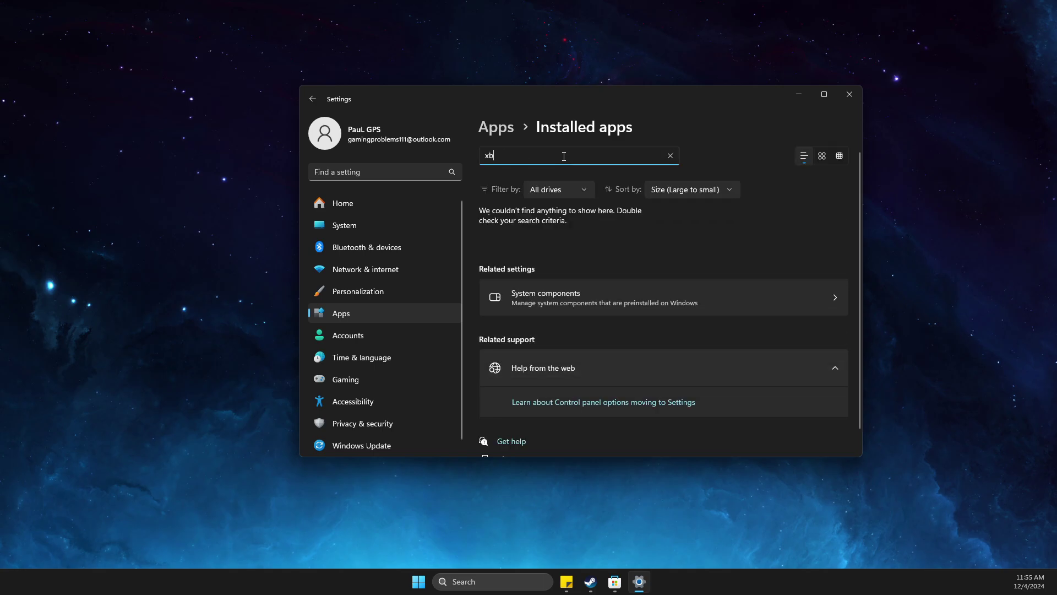
text(ox)
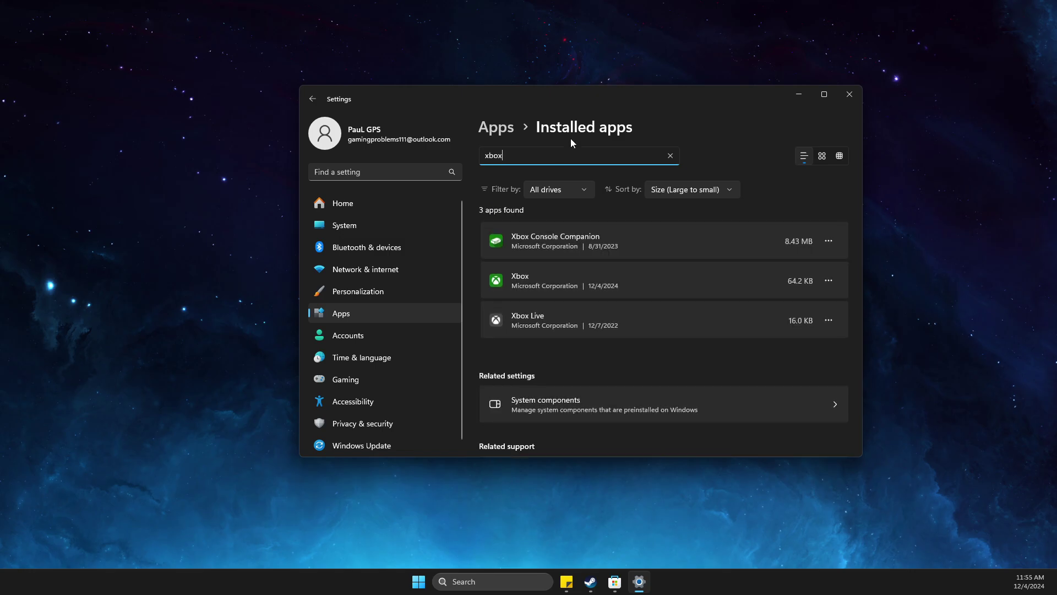
click(827, 320)
click(776, 344)
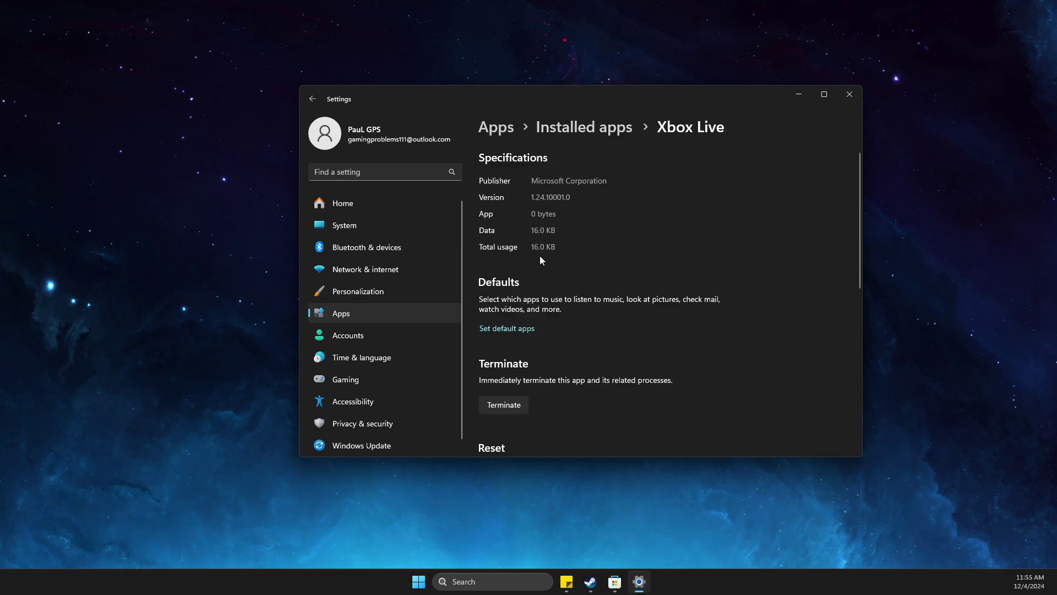
scroll(513, 309, down, 4)
Repair the Xbox Live app, then confirm a reset.
click(503, 218)
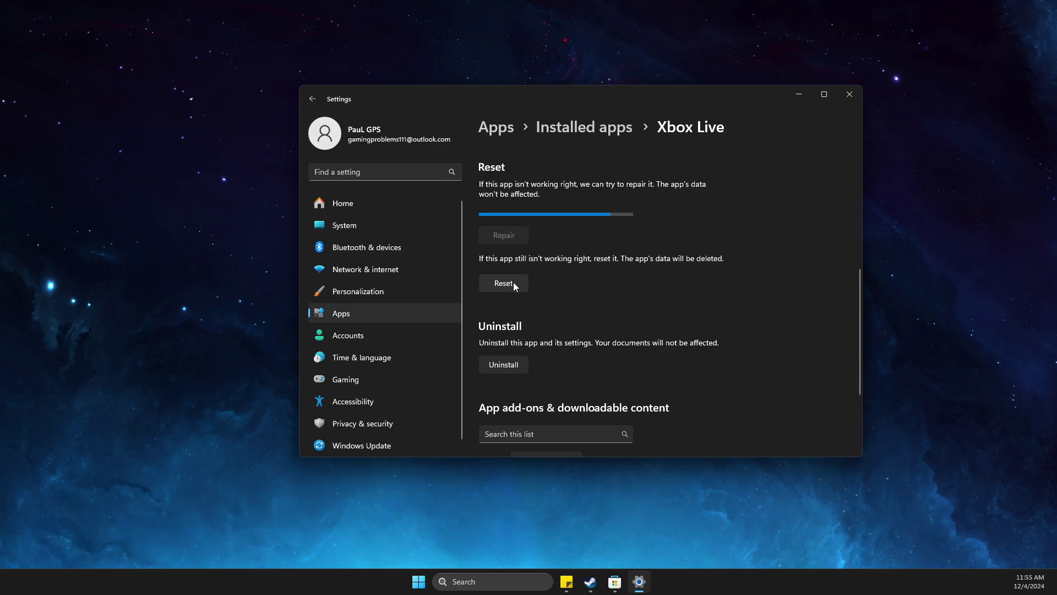
click(508, 272)
click(549, 237)
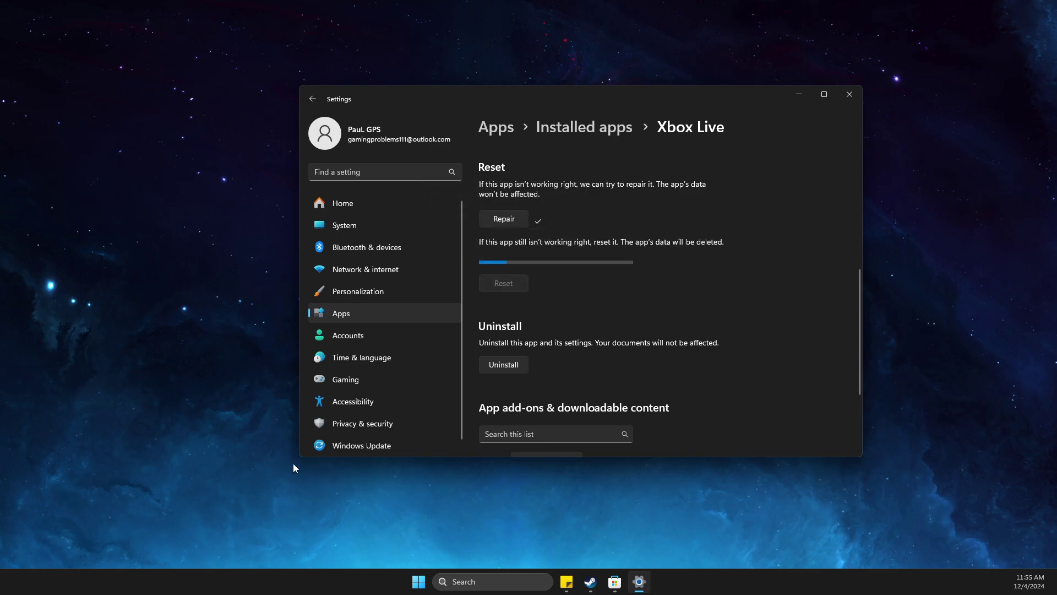